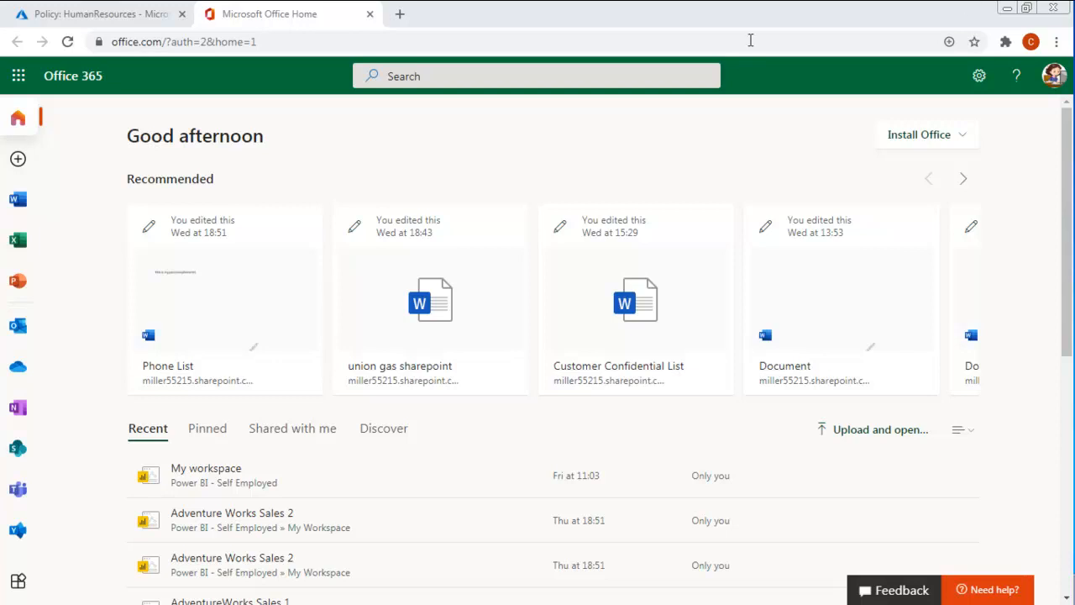
# Go through the Microsoft 365 admin center to the Security admin center and open the sensitivity labels under Classification
pyautogui.click(18, 77)
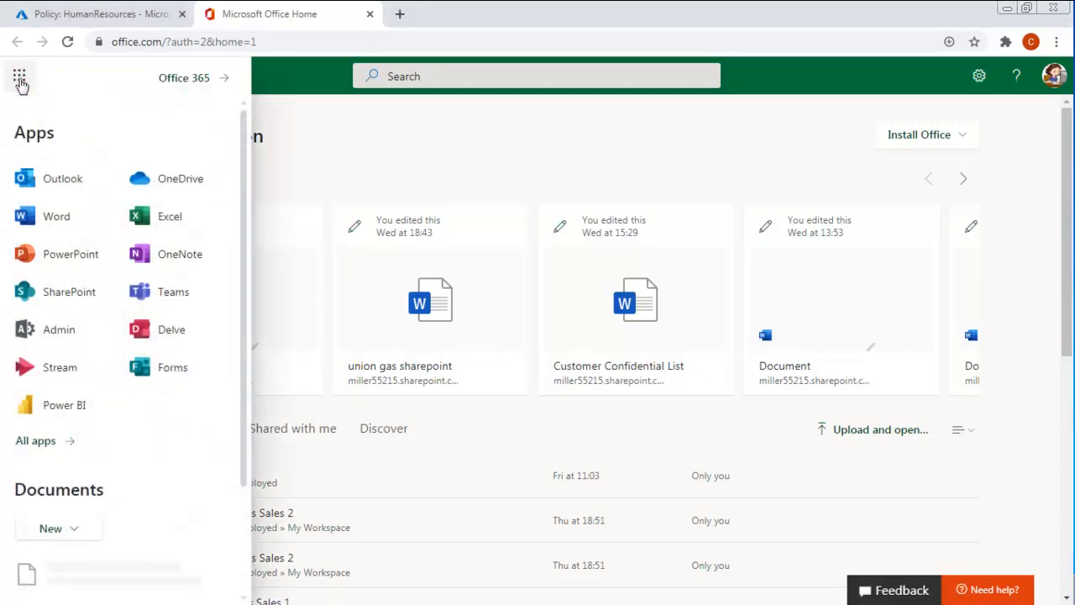
pyautogui.click(37, 331)
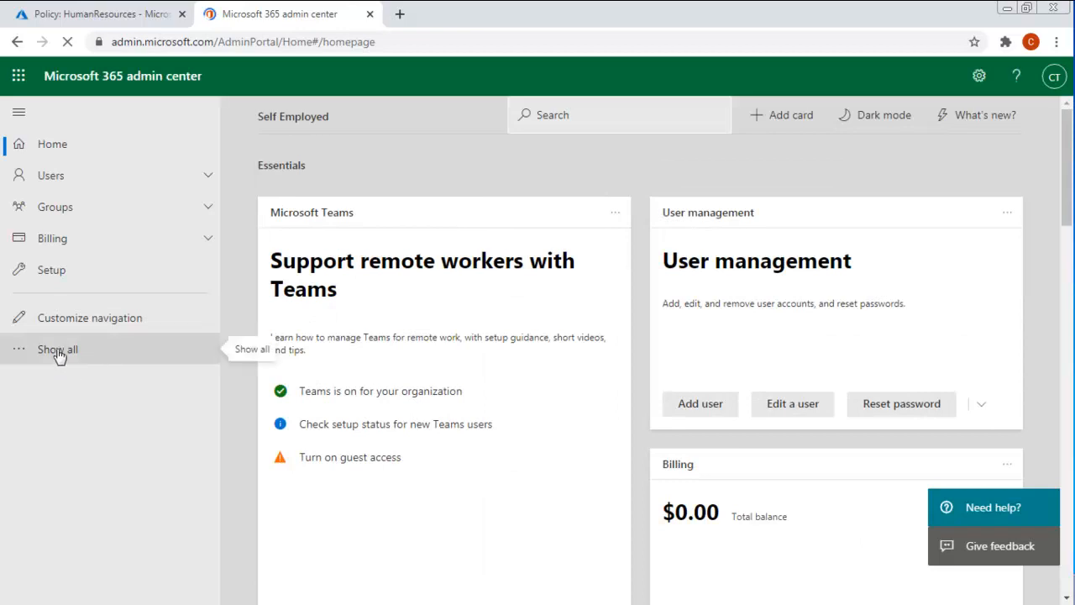
pyautogui.click(57, 351)
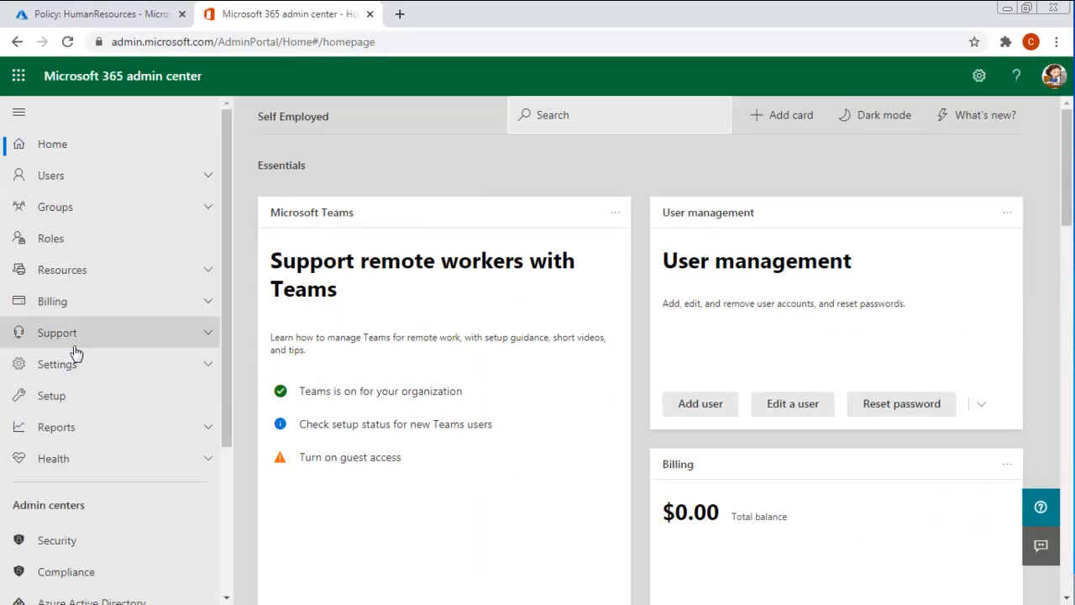
pyautogui.scroll(-2, 75, 352)
pyautogui.scroll(-2, 80, 361)
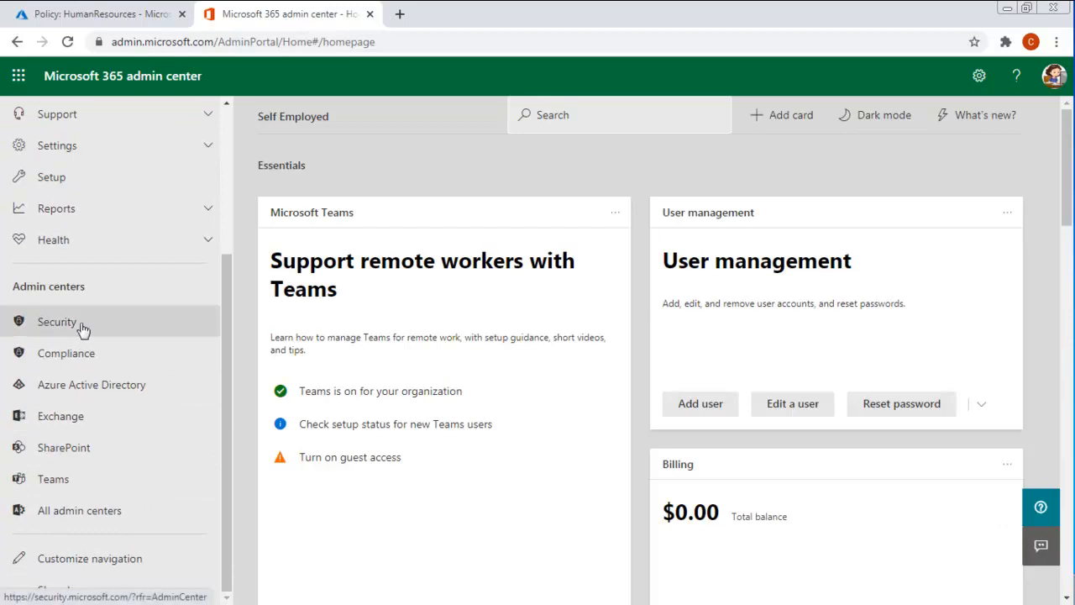
pyautogui.click(56, 328)
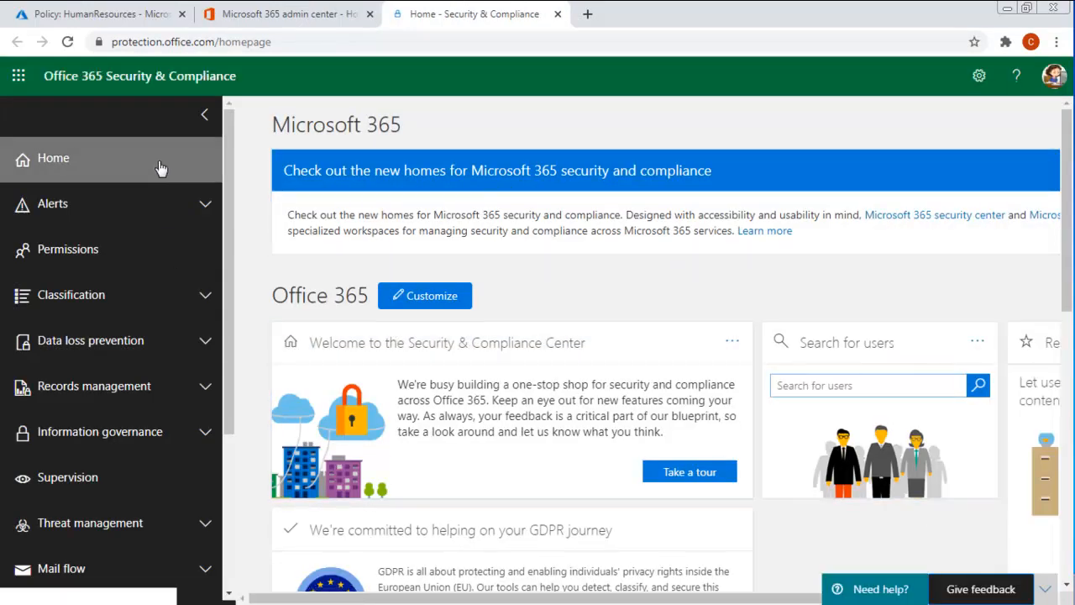
pyautogui.click(92, 309)
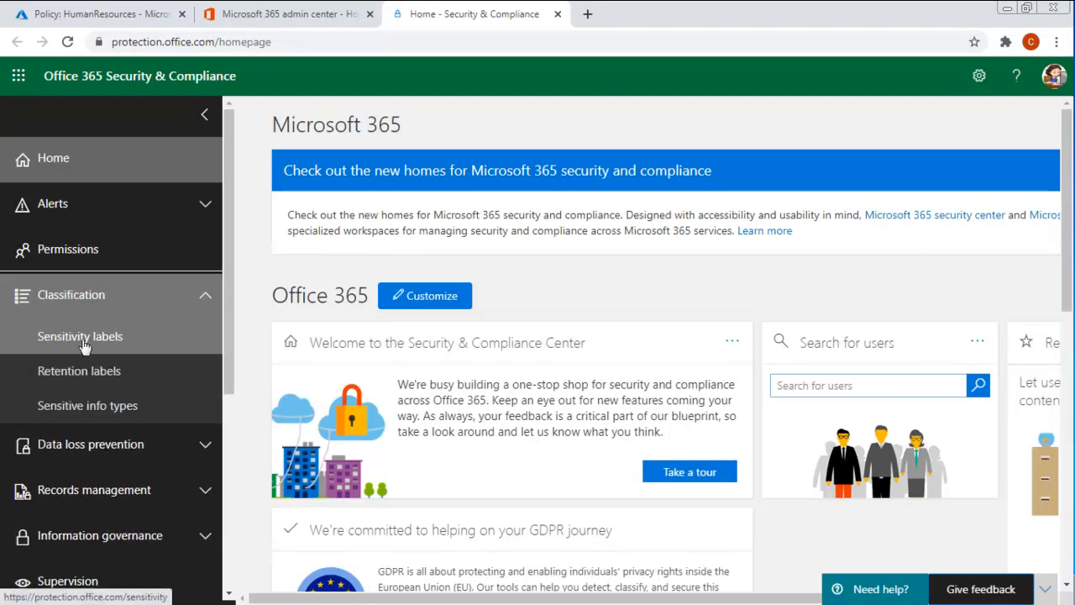
pyautogui.click(139, 347)
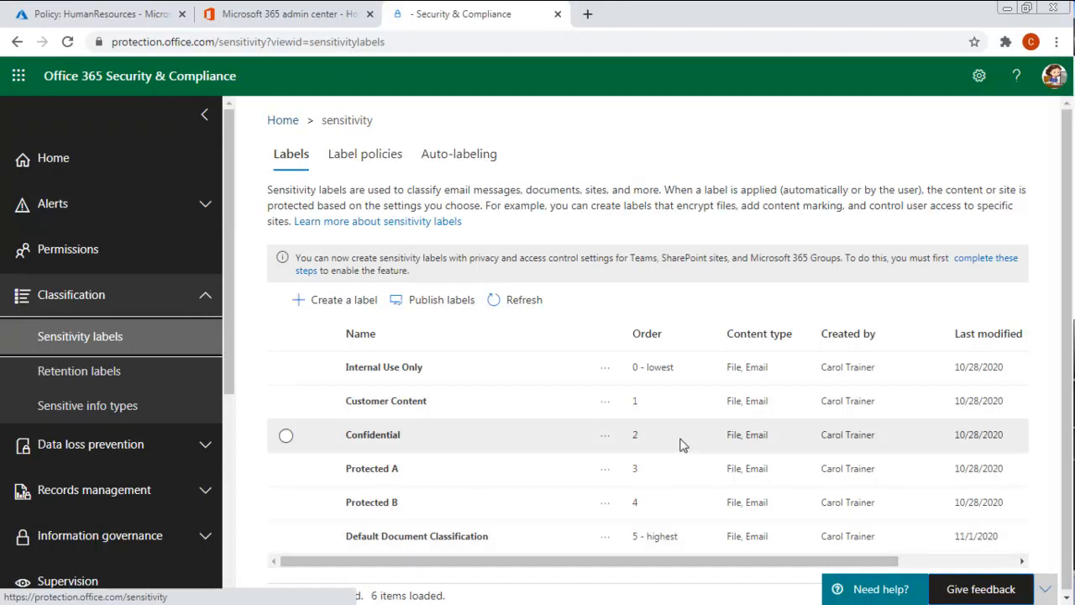
# Start a new sensitivity label named "Unclassified" with the user description "All documents for general use that are not classified with another label"
pyautogui.click(329, 307)
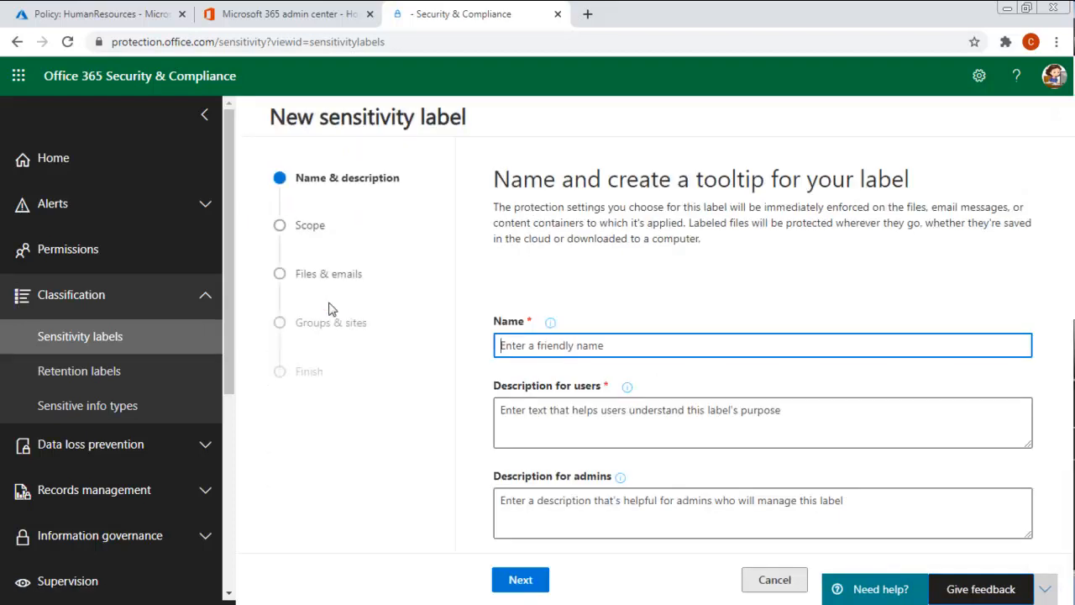
pyautogui.click(542, 349)
pyautogui.write('Unclassifice')
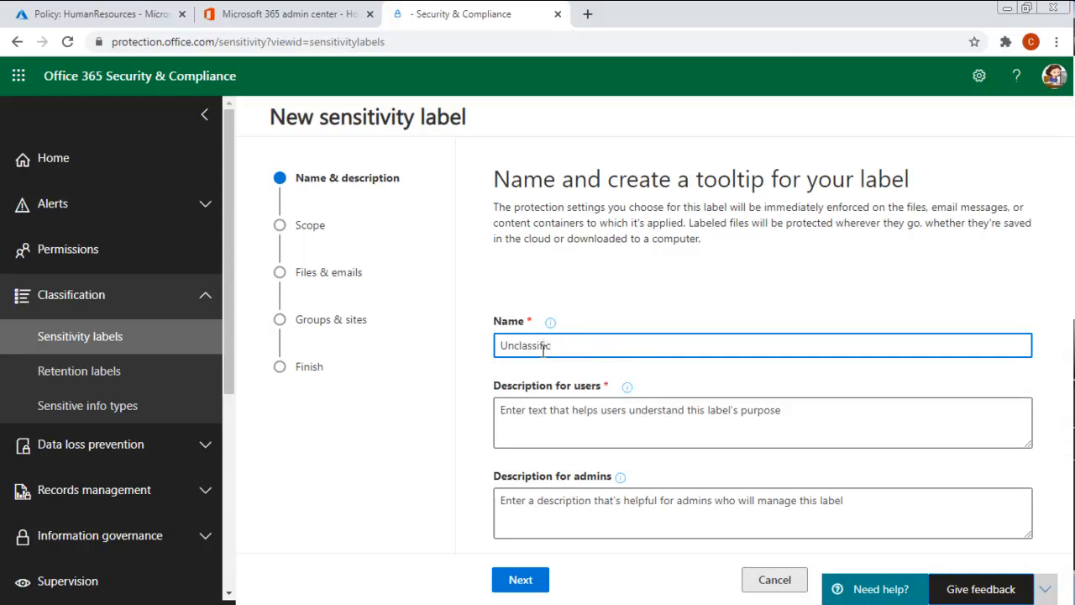
pyautogui.click(504, 409)
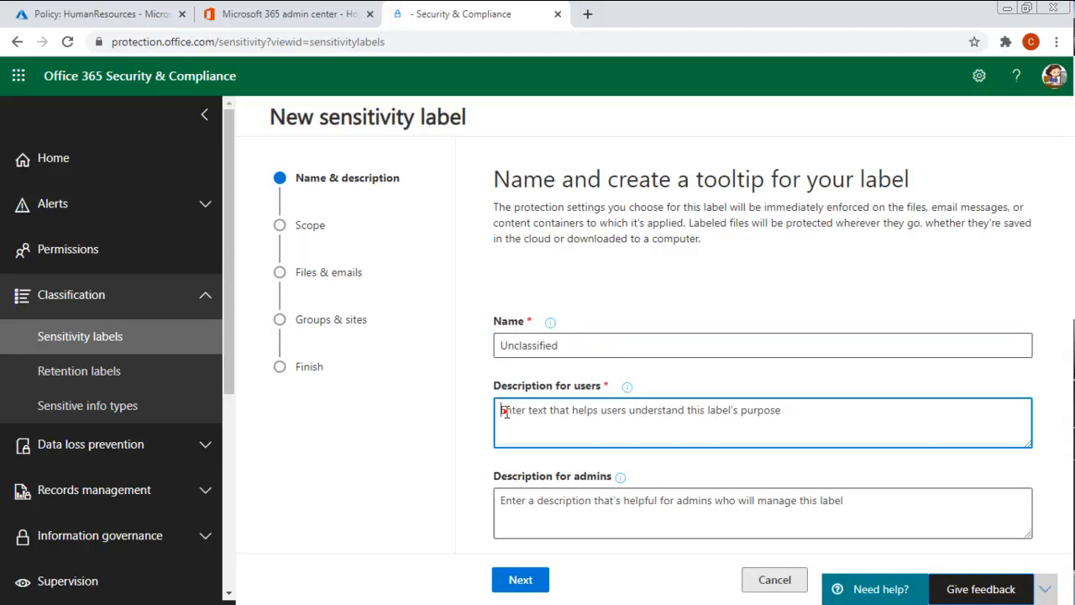
pyautogui.write('All documents for general ')
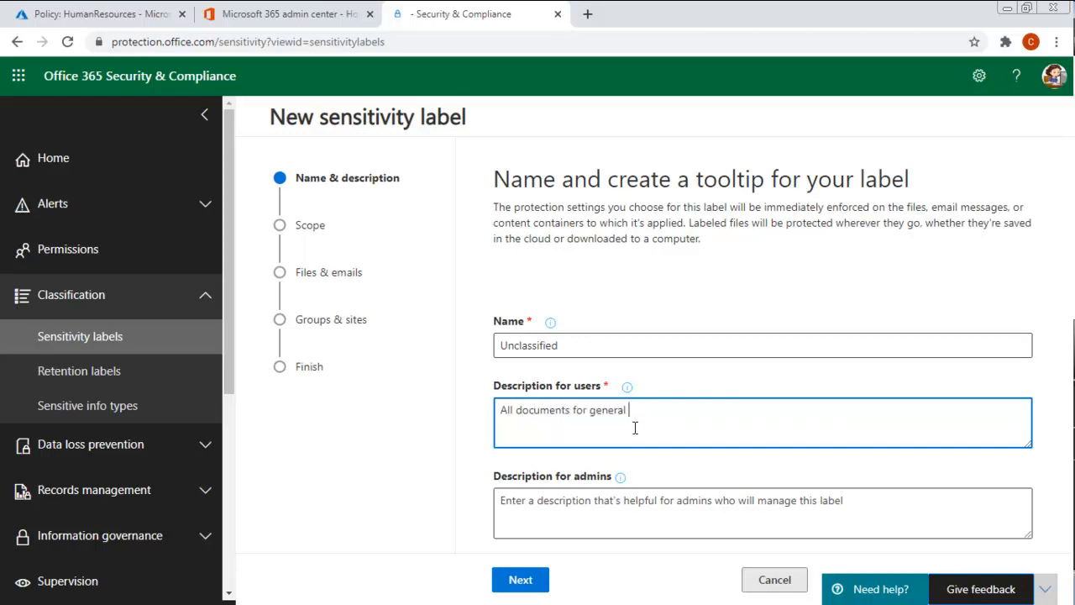
pyautogui.write('use that are not classified witbh another label')
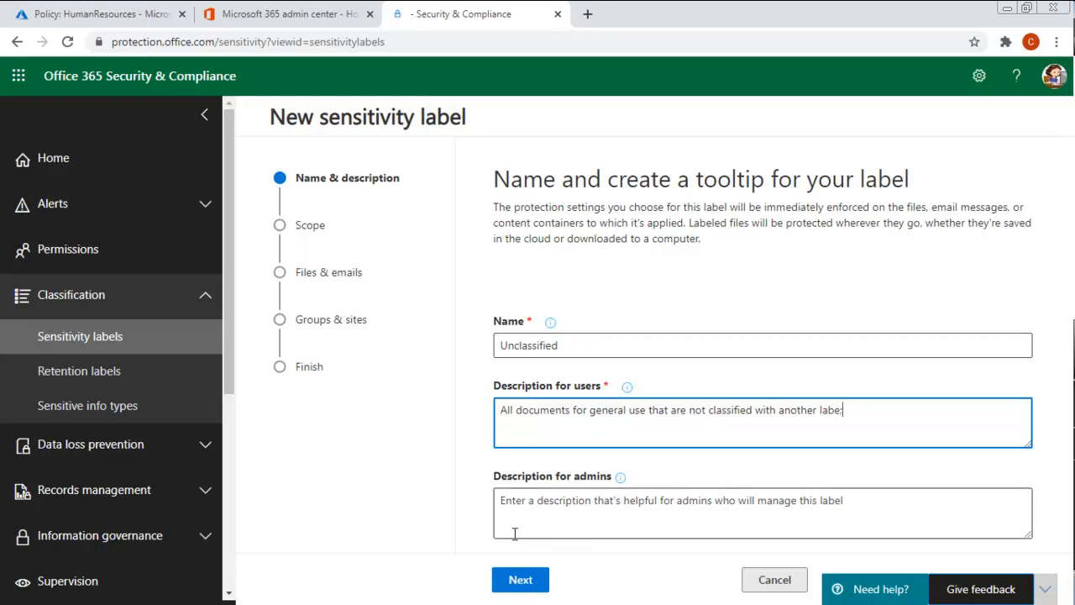
pyautogui.click(507, 584)
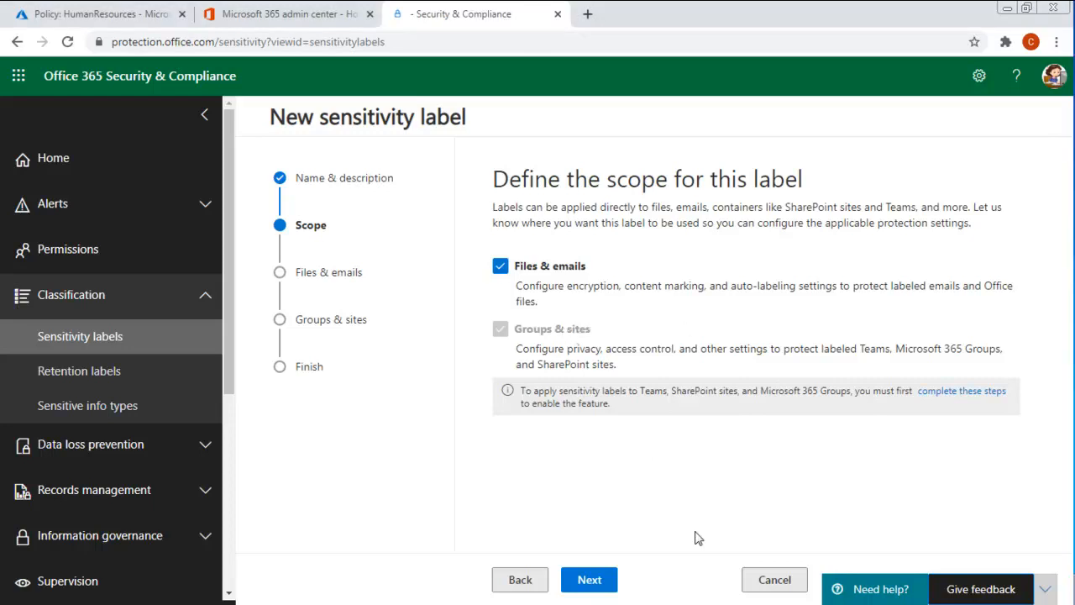
# Accept the Files & emails scope and enable content marking for the label, leaving encryption off
pyautogui.click(588, 581)
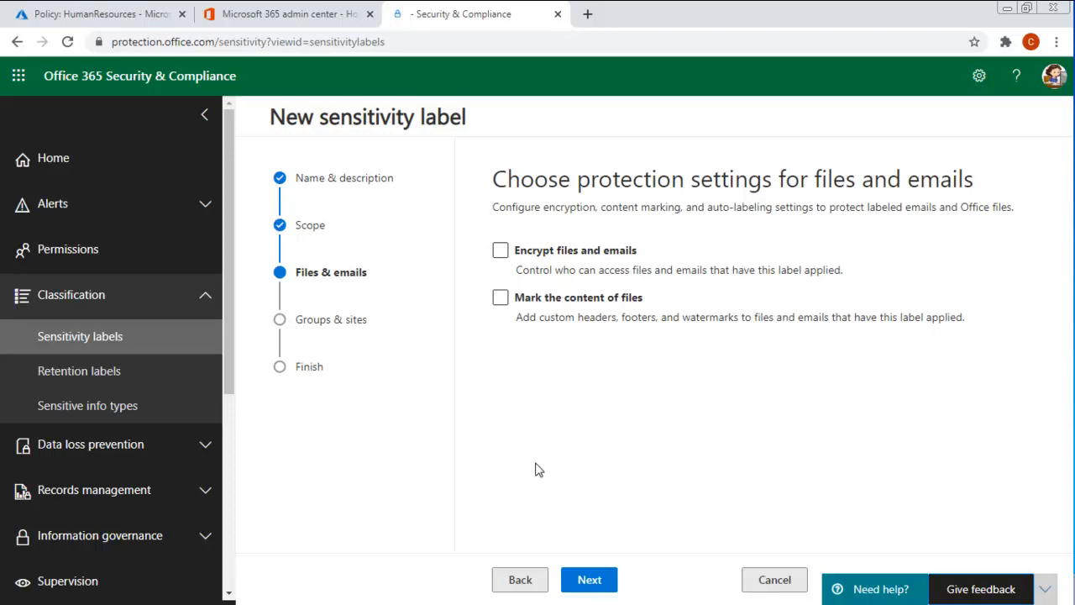
pyautogui.click(500, 297)
pyautogui.click(590, 580)
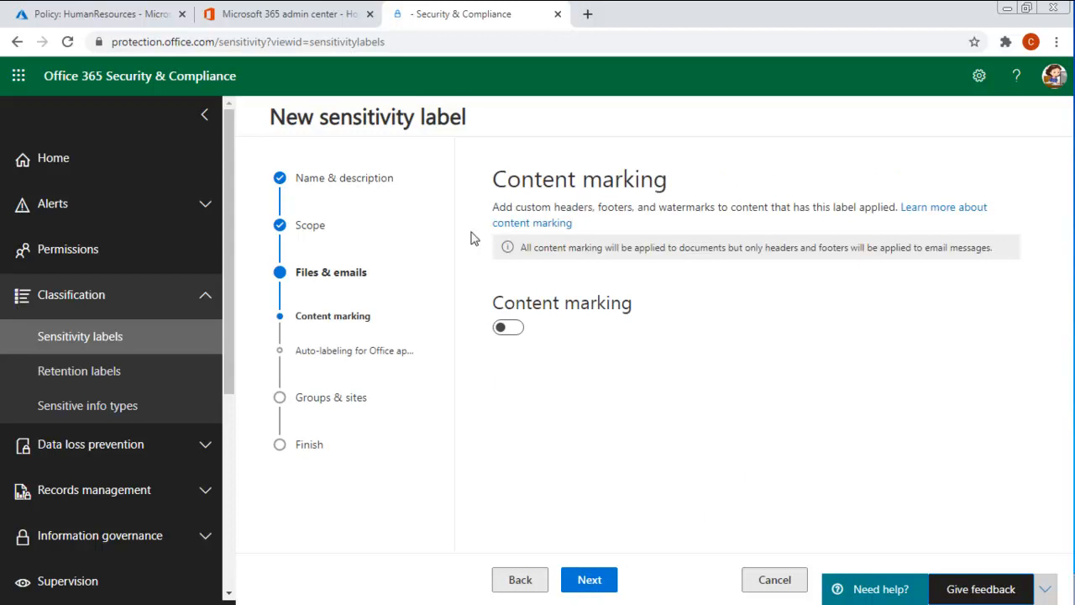
pyautogui.click(516, 329)
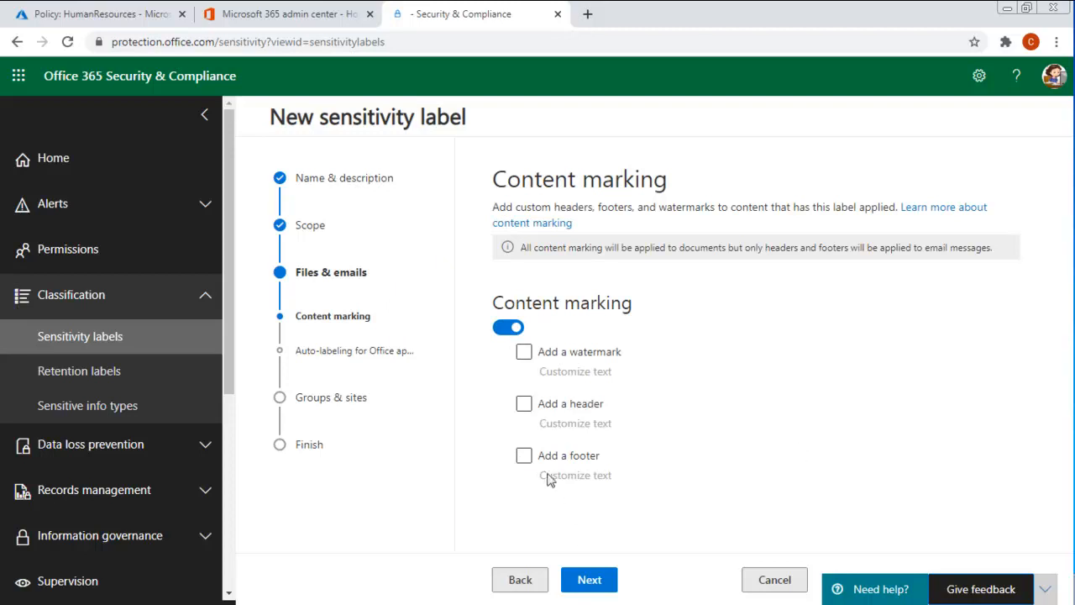
# Add a footer to the label's content marking with the text "Unclassified Document", keeping font size 10, black, left-aligned
pyautogui.click(525, 458)
pyautogui.click(569, 475)
pyautogui.click(599, 242)
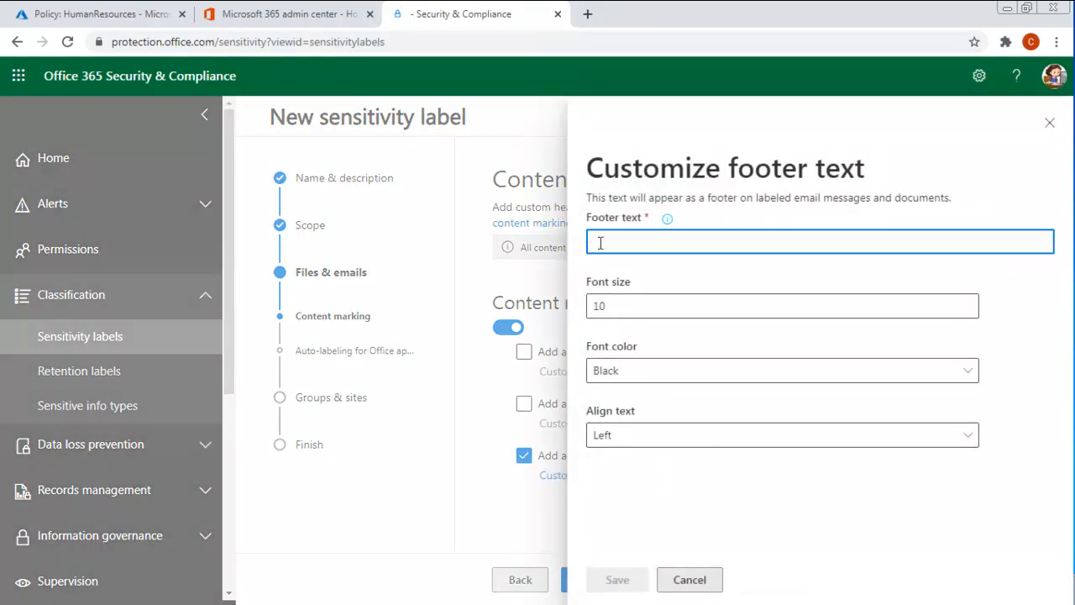
pyautogui.write('Unclassified Document')
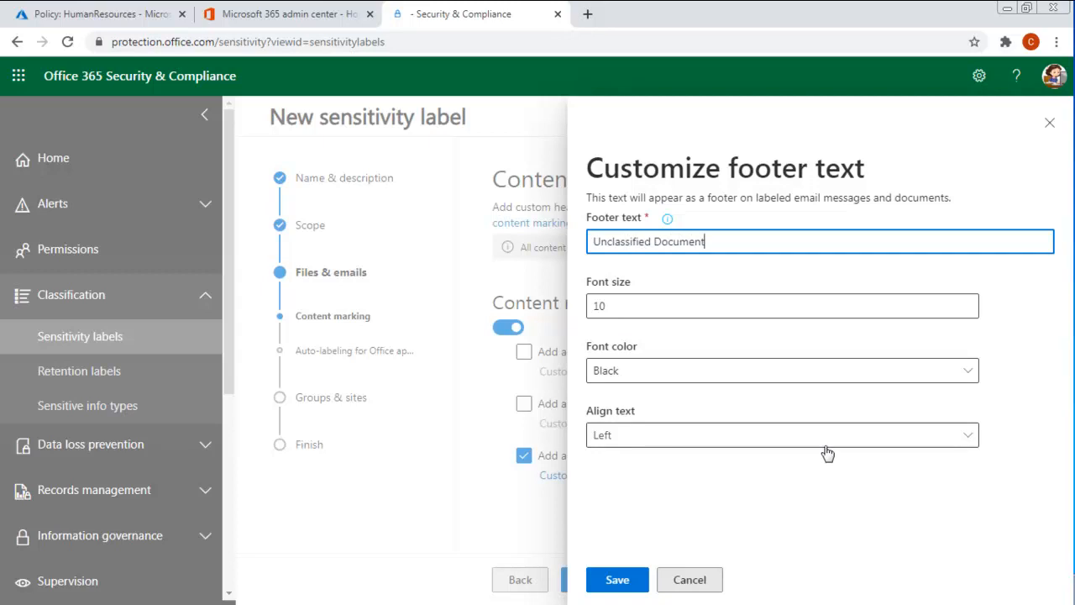
pyautogui.click(614, 583)
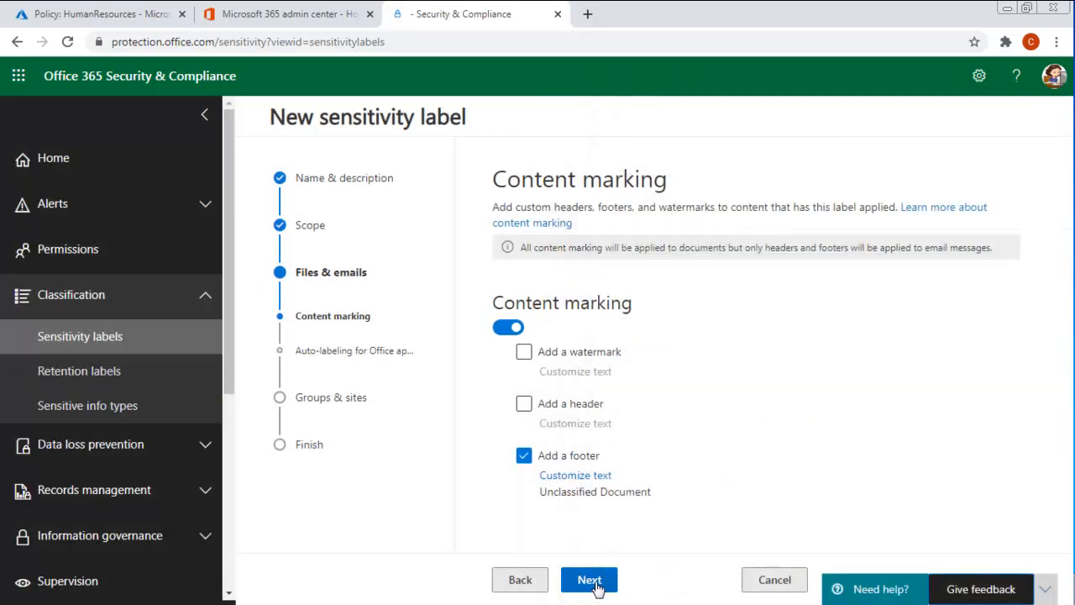
pyautogui.click(590, 580)
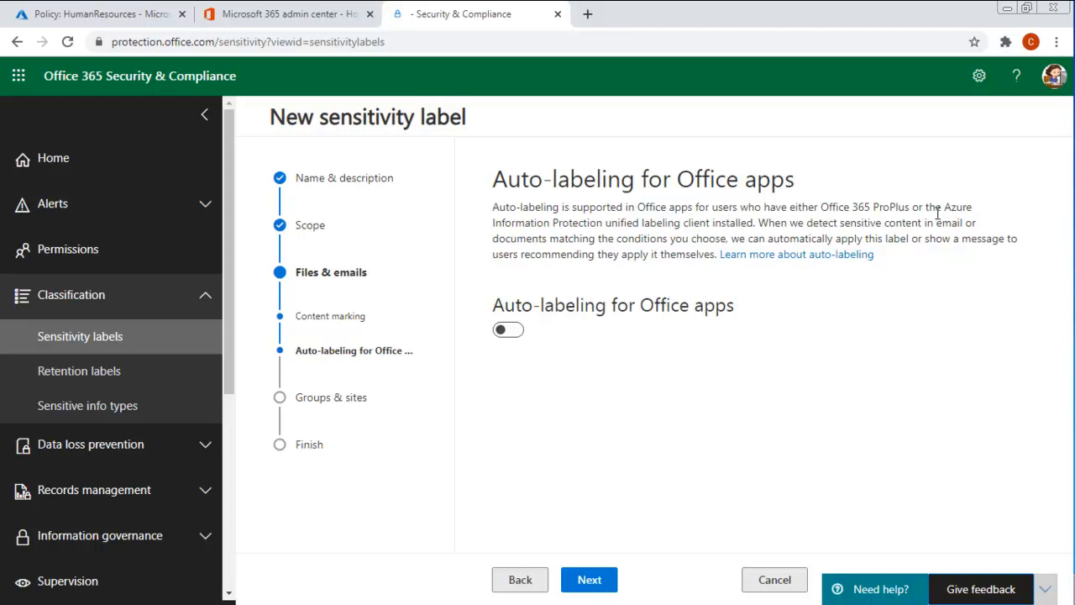
# Leave auto-labeling and the group and site settings off, review the summary and create the label
pyautogui.moveTo(944, 207); pyautogui.dragTo(713, 226)
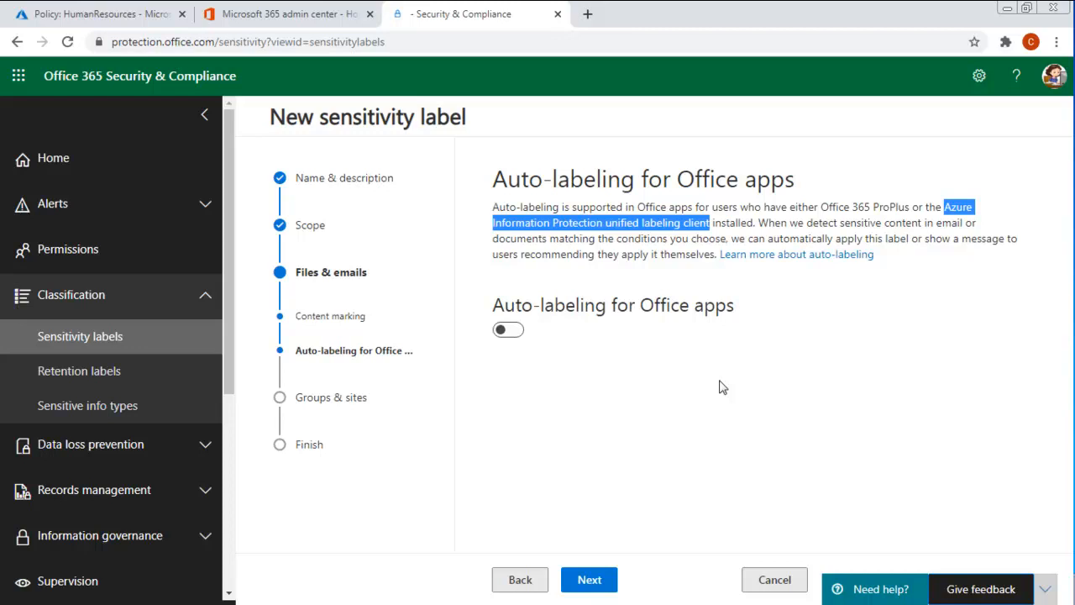
pyautogui.click(590, 580)
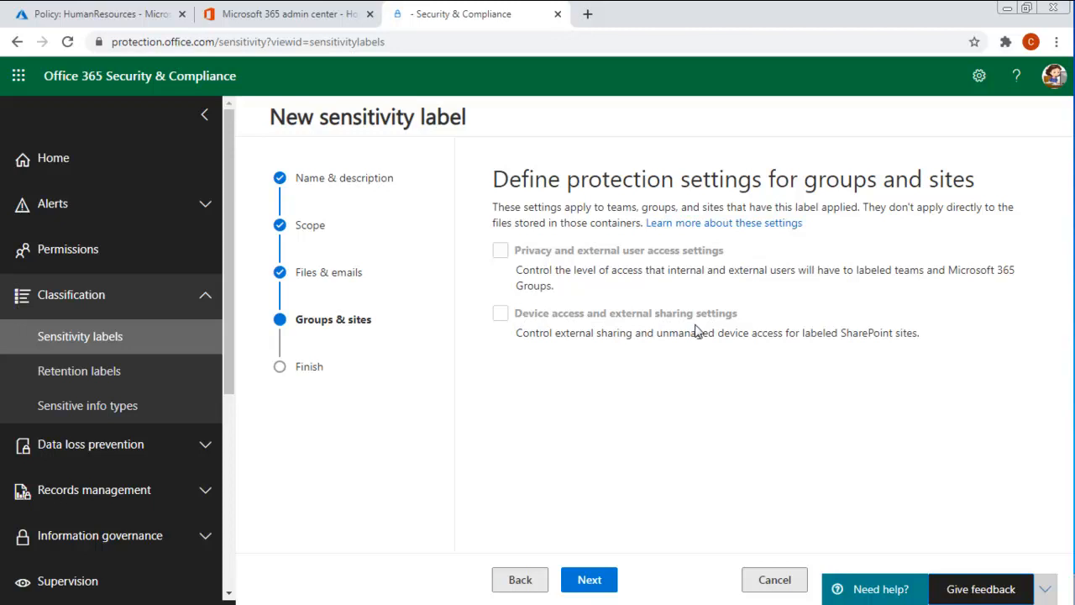
pyautogui.click(589, 580)
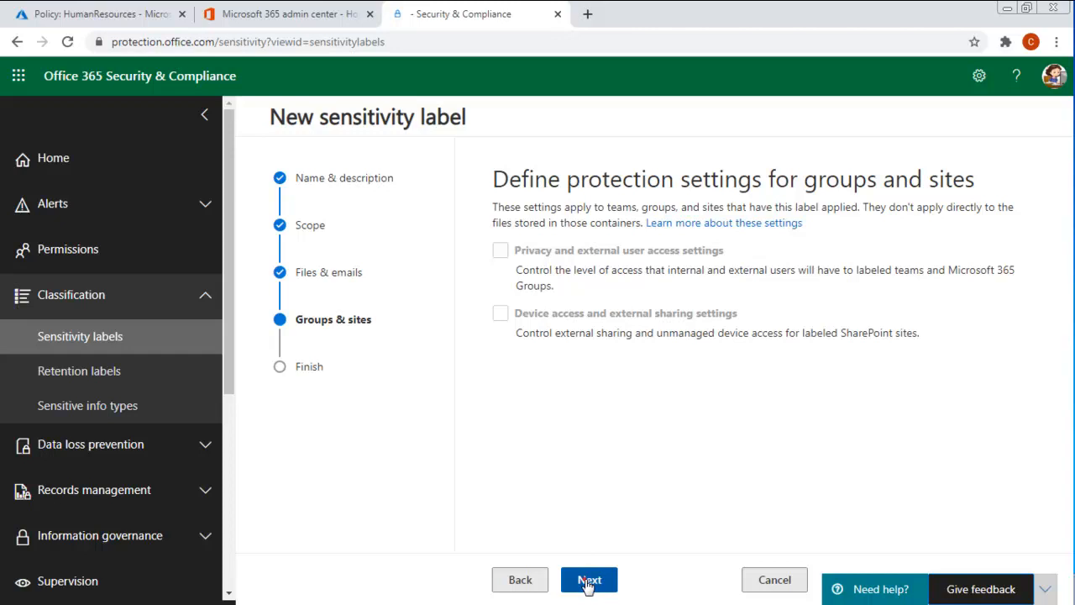
pyautogui.click(789, 345)
pyautogui.scroll(-3, 789, 351)
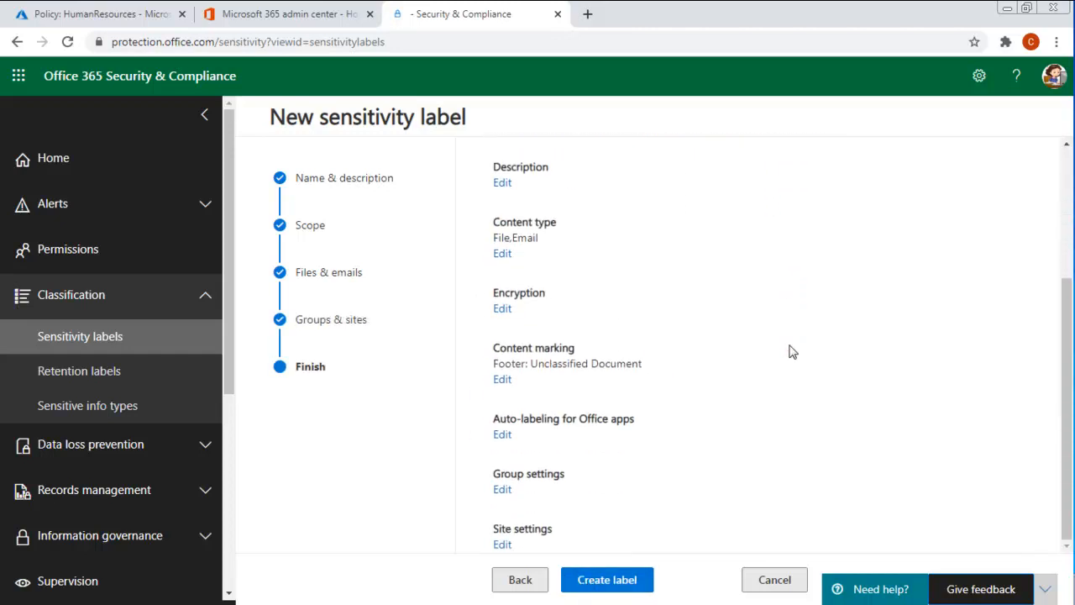
pyautogui.click(596, 581)
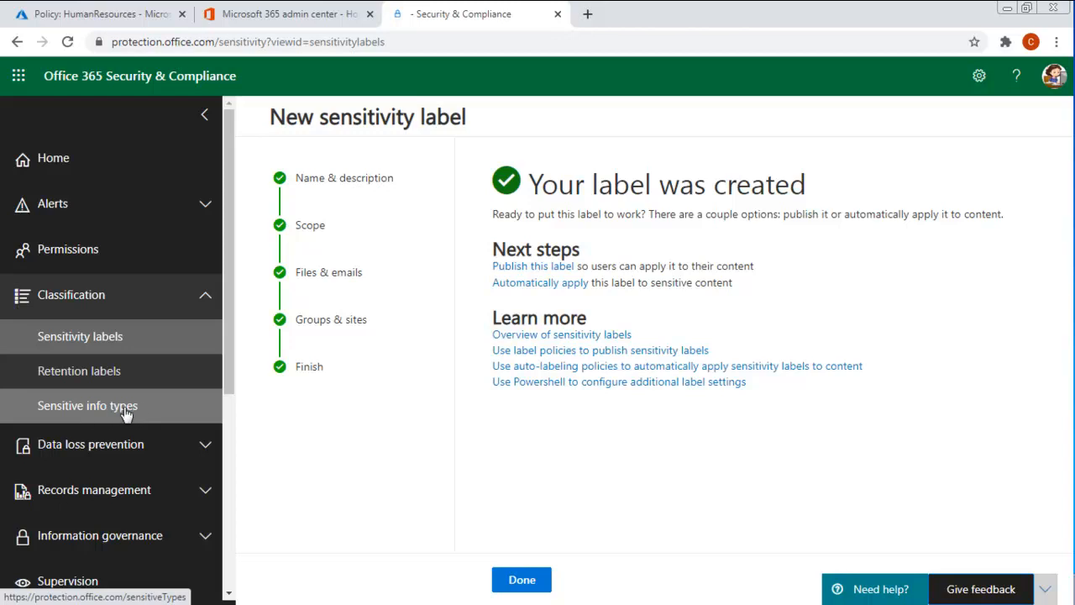
# Start publishing the new label through a label policy and choose Unclassified as the only sensitivity label to publish
pyautogui.click(532, 267)
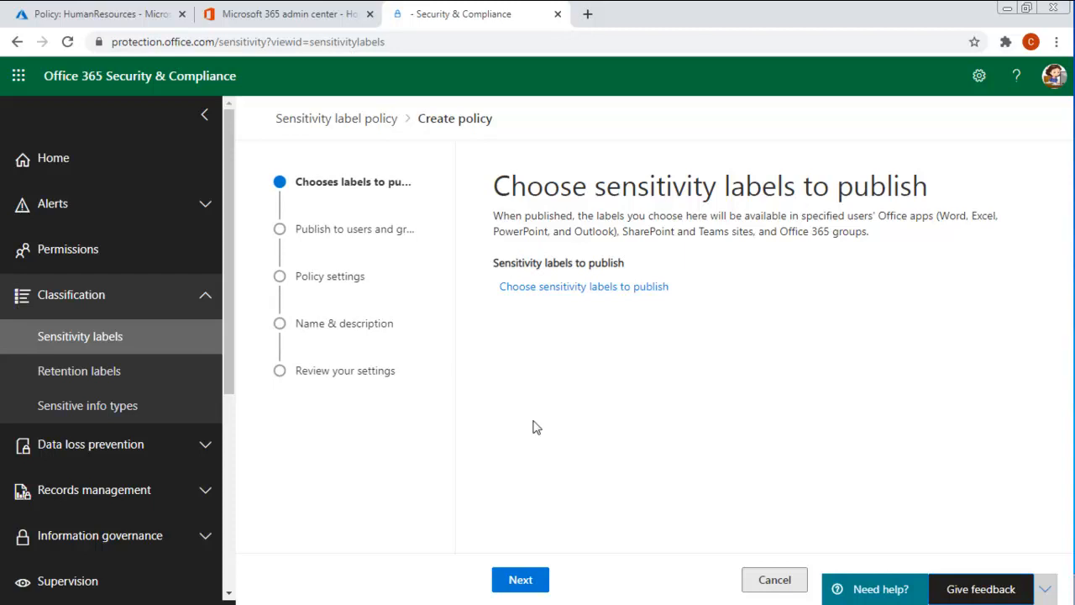
pyautogui.click(576, 288)
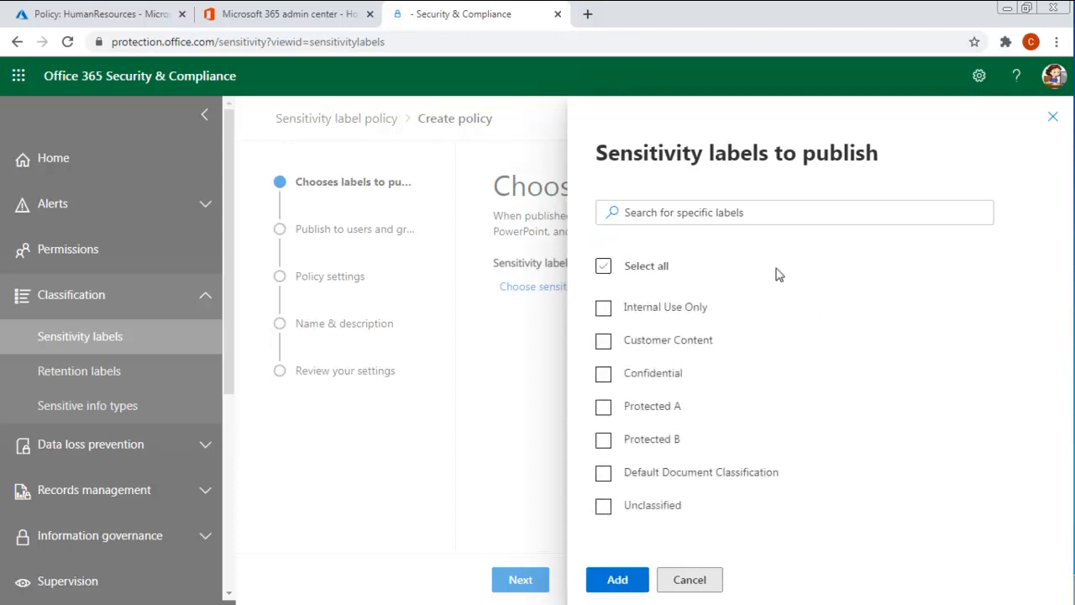
pyautogui.click(604, 507)
pyautogui.click(621, 581)
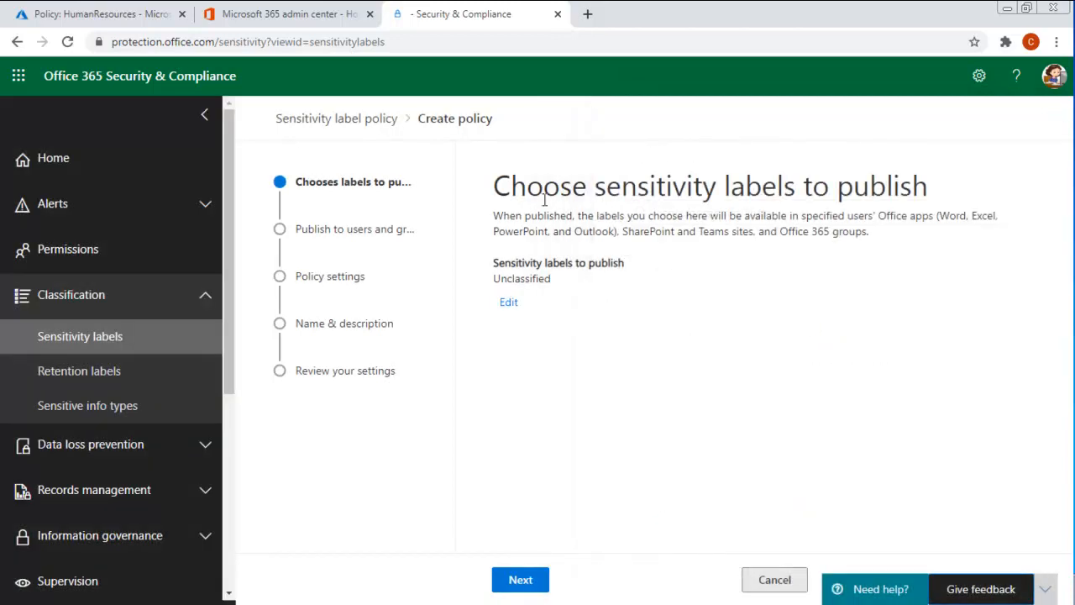
pyautogui.click(521, 584)
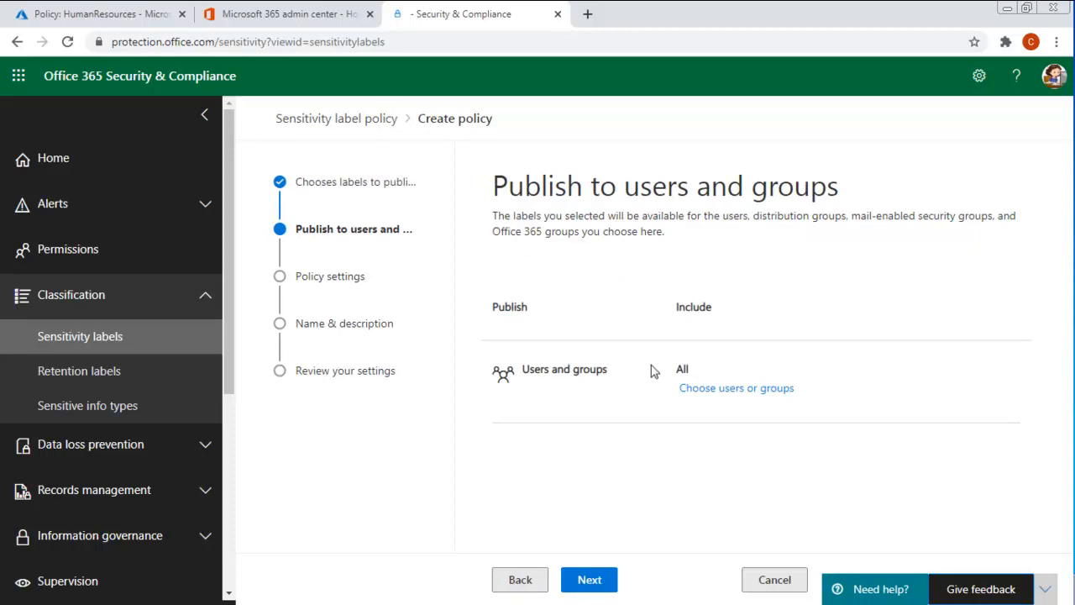
# Limit the policy's publishing to the third and fourth users in the users and groups list, and continue to the policy settings
pyautogui.click(737, 389)
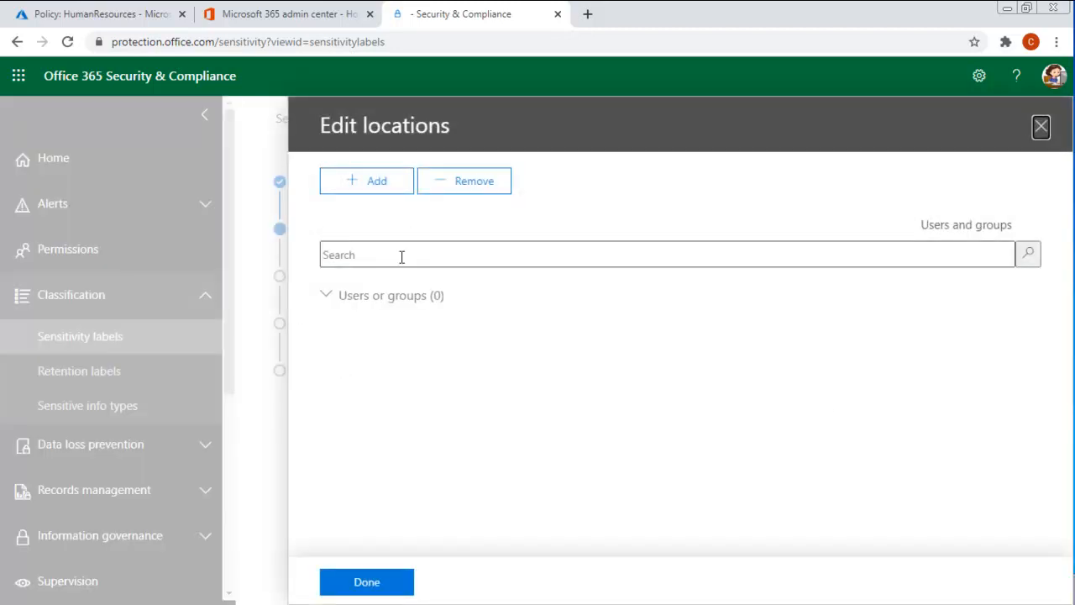
pyautogui.click(375, 181)
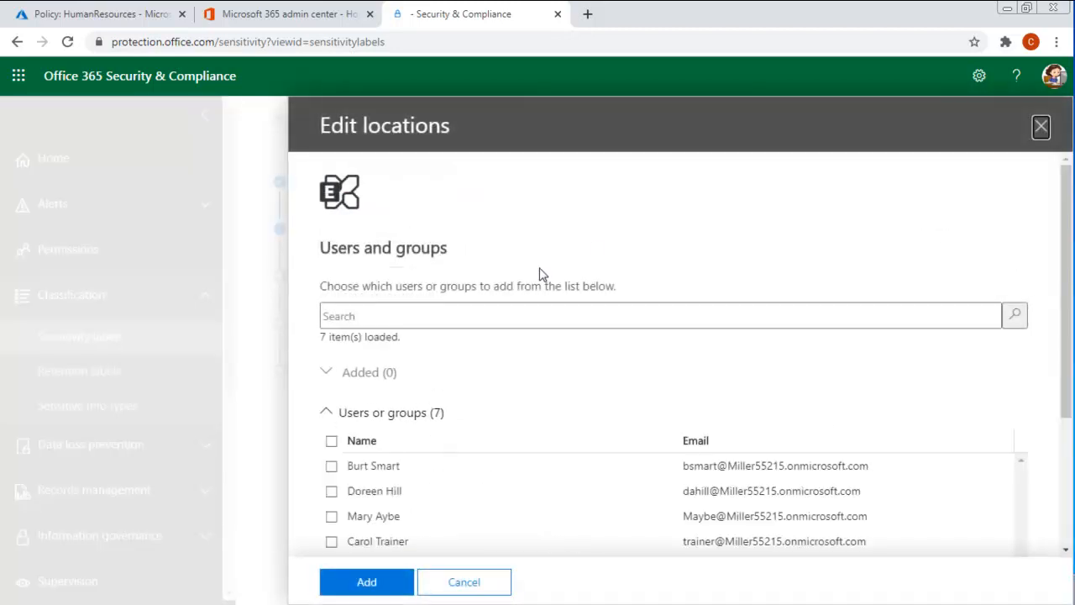
pyautogui.click(339, 519)
pyautogui.scroll(-3, 453, 500)
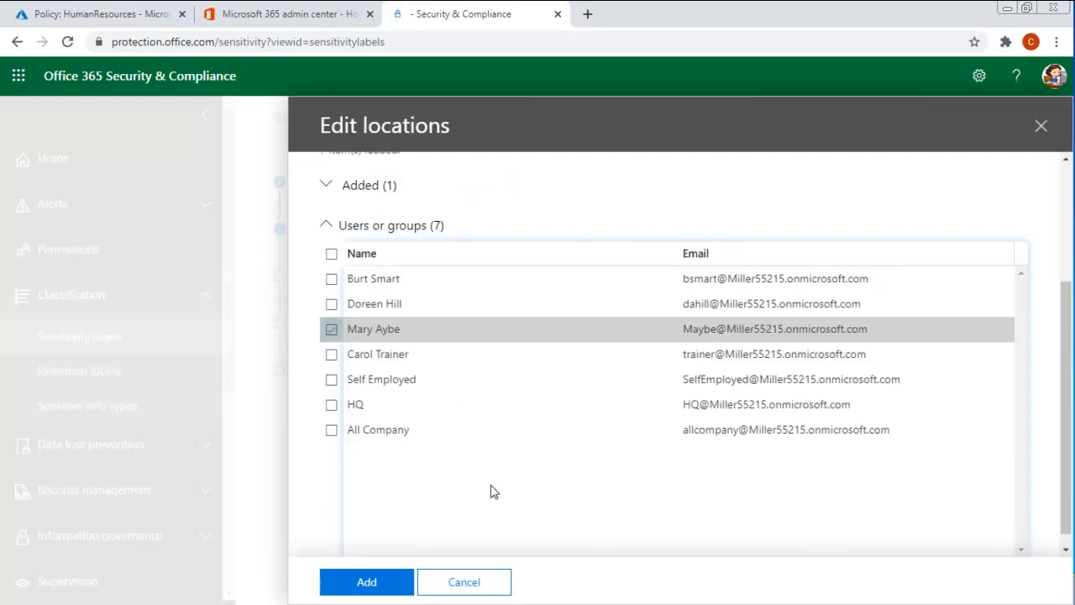
pyautogui.click(332, 354)
pyautogui.scroll(-1, 449, 420)
pyautogui.click(370, 583)
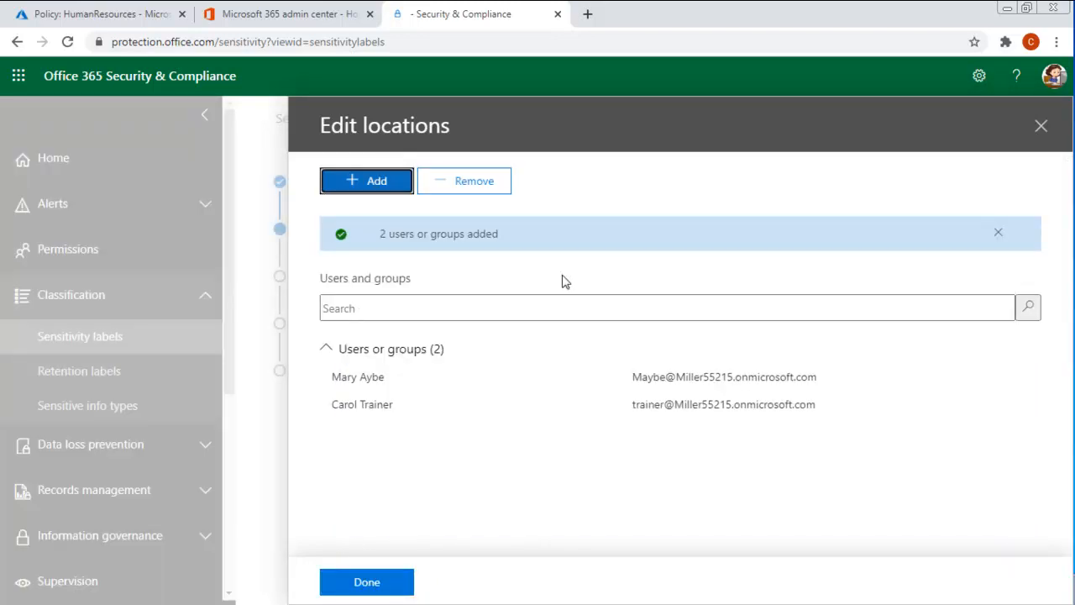
pyautogui.click(368, 583)
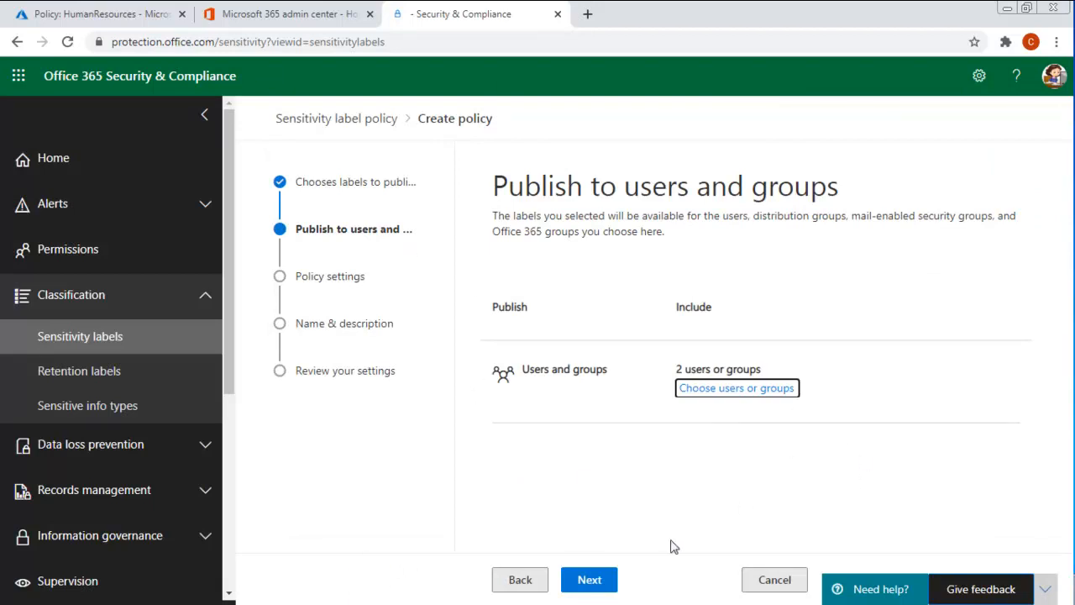
pyautogui.click(591, 578)
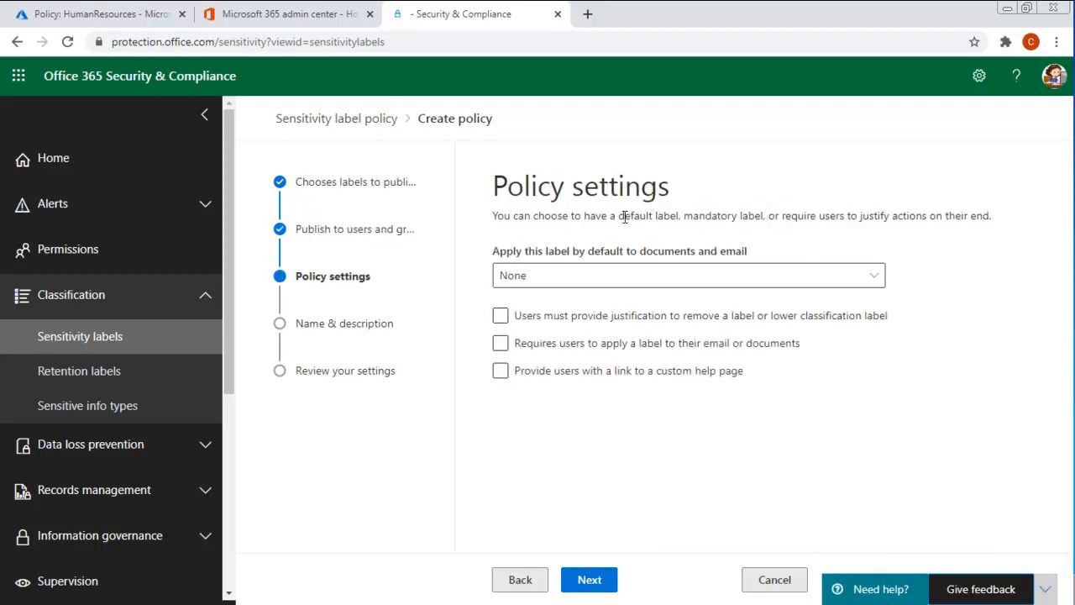
# Set Unclassified as the label applied by default to documents and email in the policy settings
pyautogui.moveTo(622, 217); pyautogui.dragTo(874, 217)
pyautogui.click(819, 433)
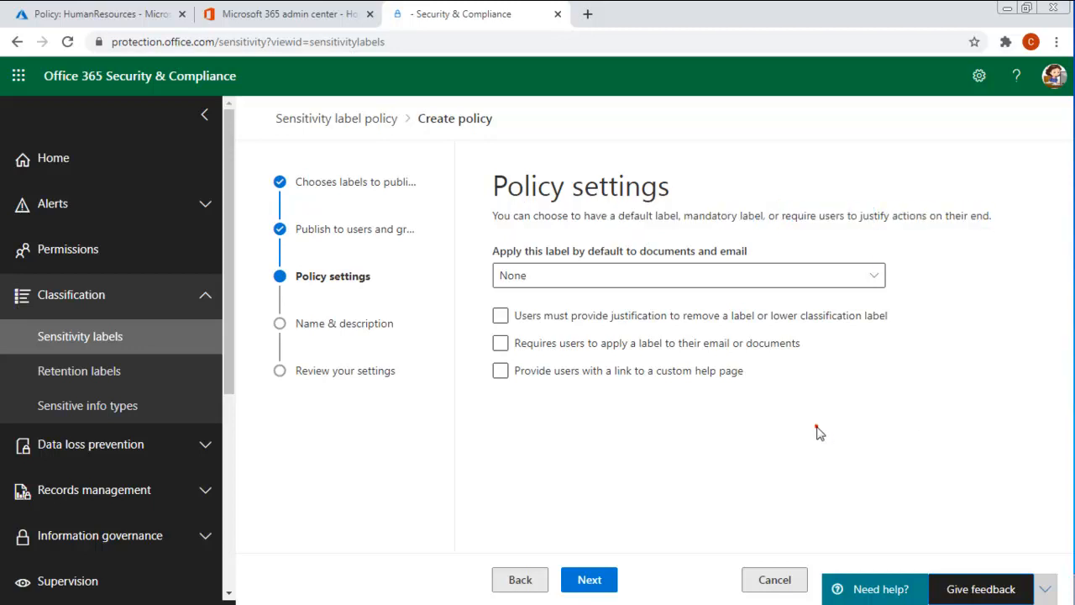
pyautogui.click(537, 276)
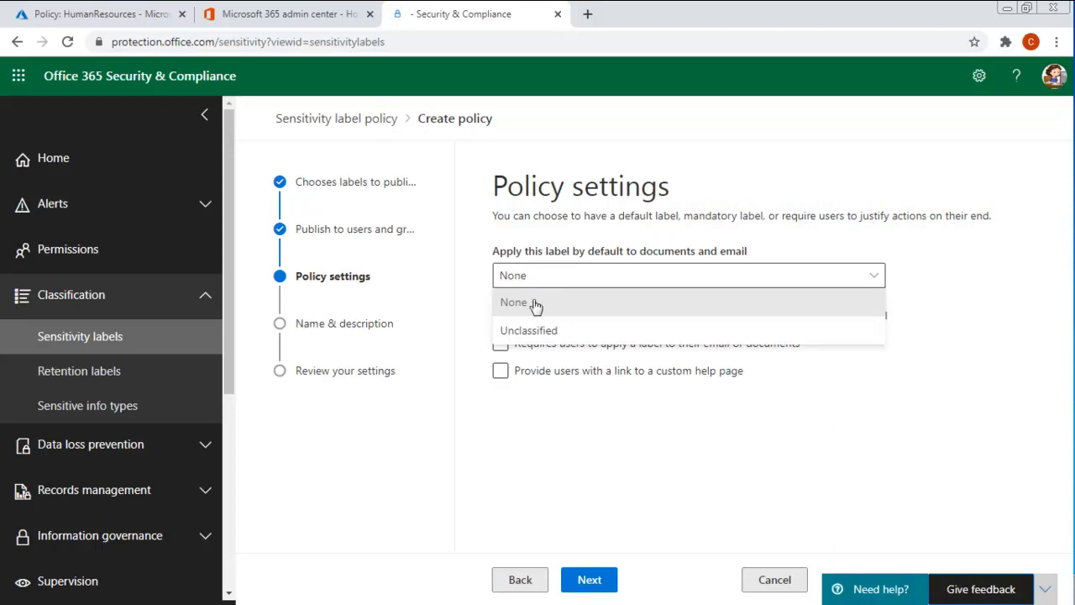
pyautogui.click(528, 332)
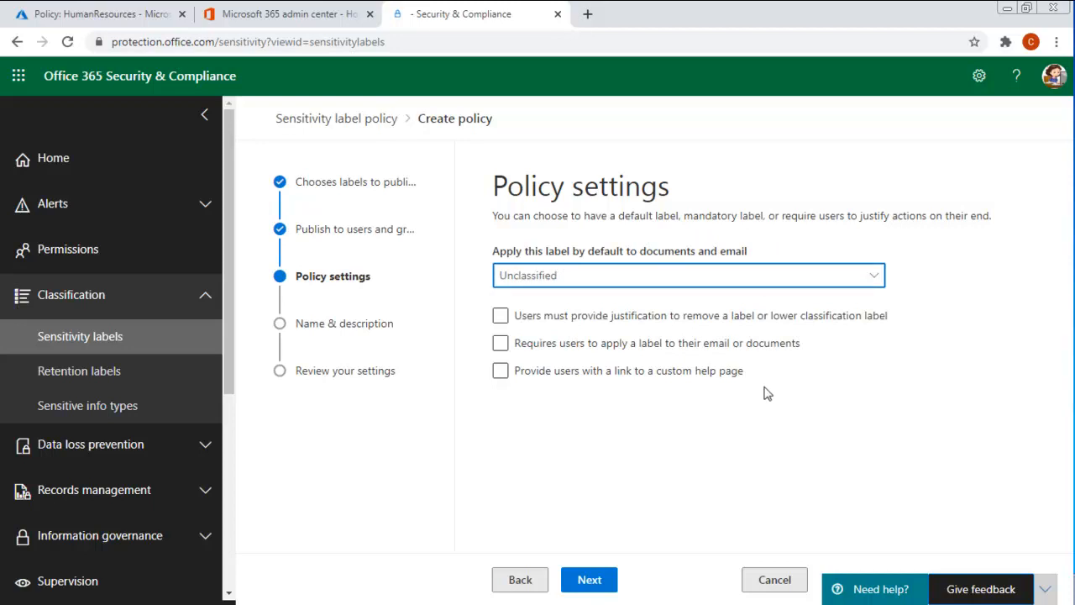
# Require justification for removing a label or lowering its classification, leave mandatory labeling and the custom help link off, and continue to naming
pyautogui.click(500, 316)
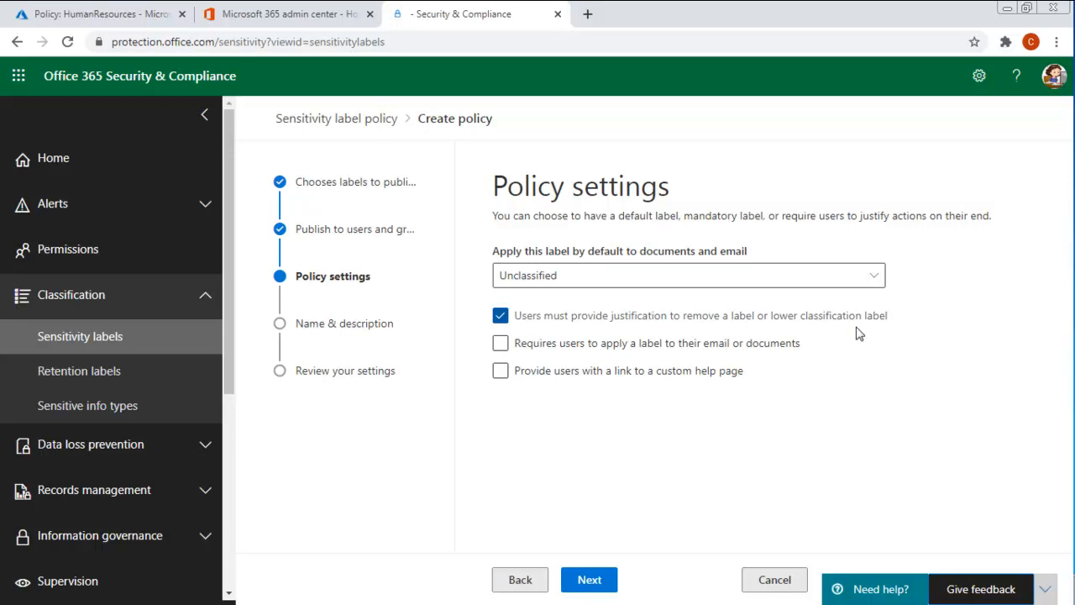
pyautogui.click(500, 343)
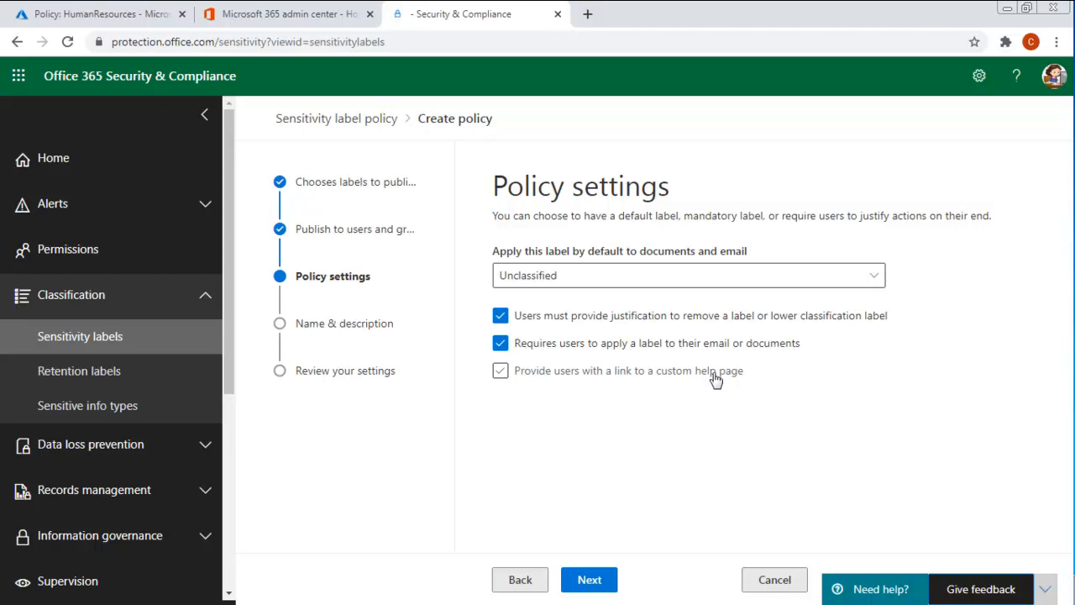
pyautogui.click(500, 344)
pyautogui.click(586, 578)
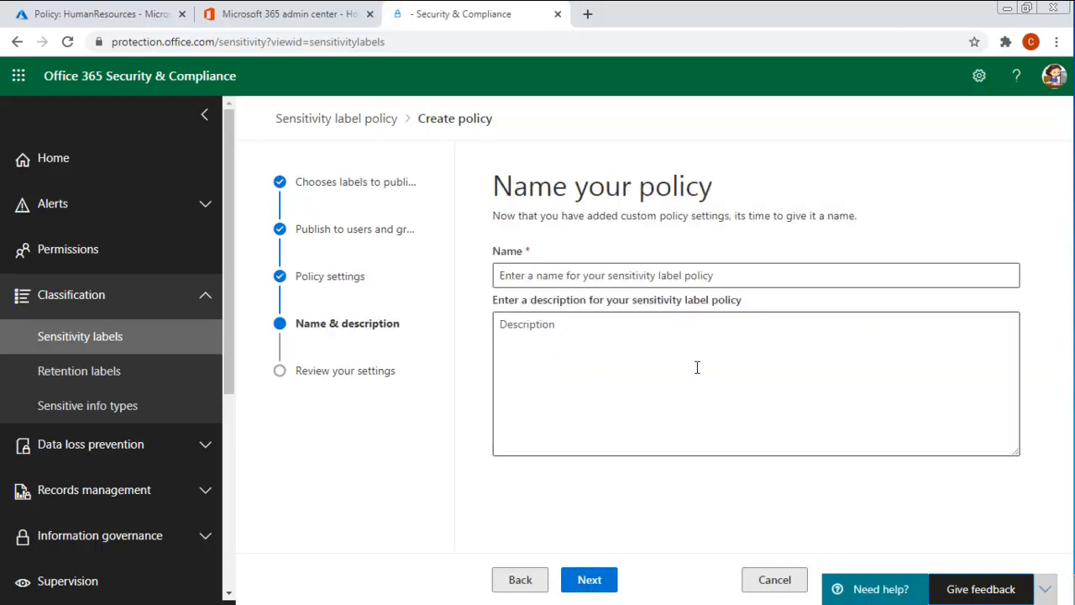
# Name the policy "Unclassified for" followed by the two selected users' first names, leave the description empty, submit it and finish the wizard
pyautogui.click(502, 275)
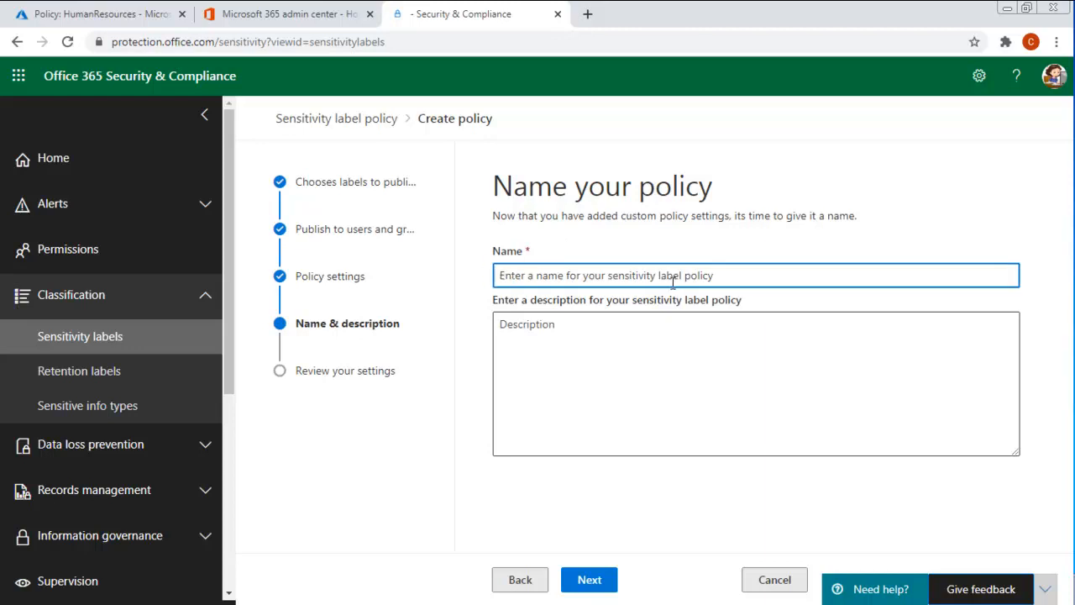
pyautogui.write('Unclass')
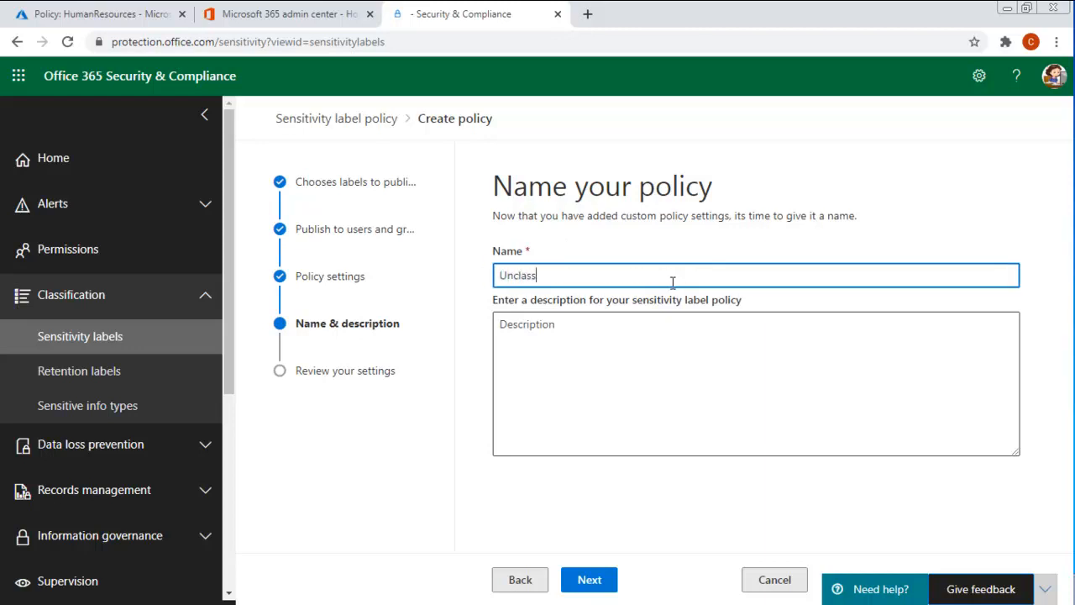
pyautogui.write('ified for Mary and Carol')
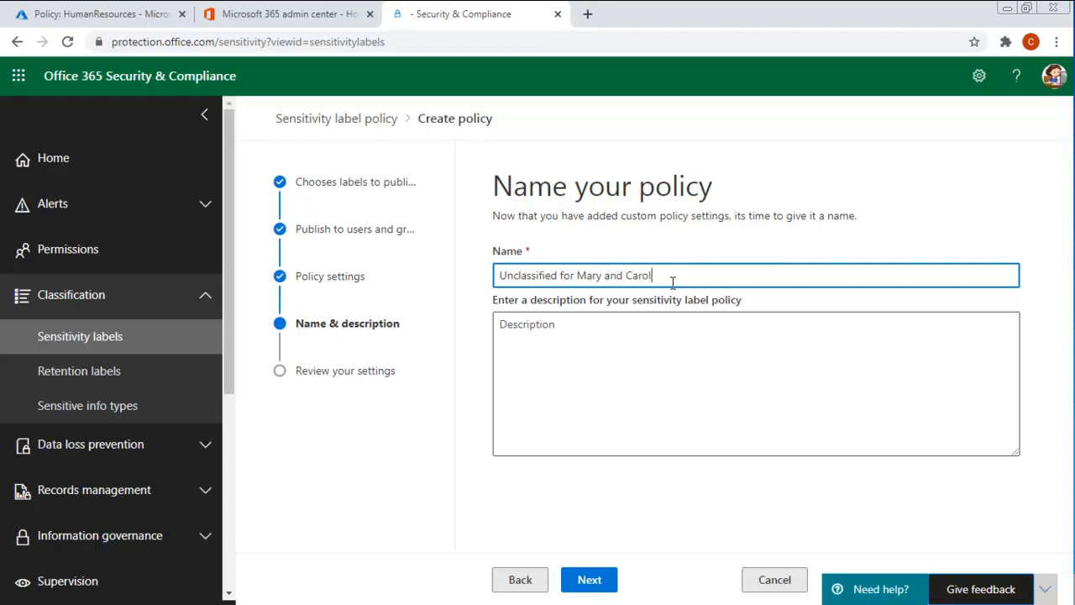
pyautogui.click(590, 581)
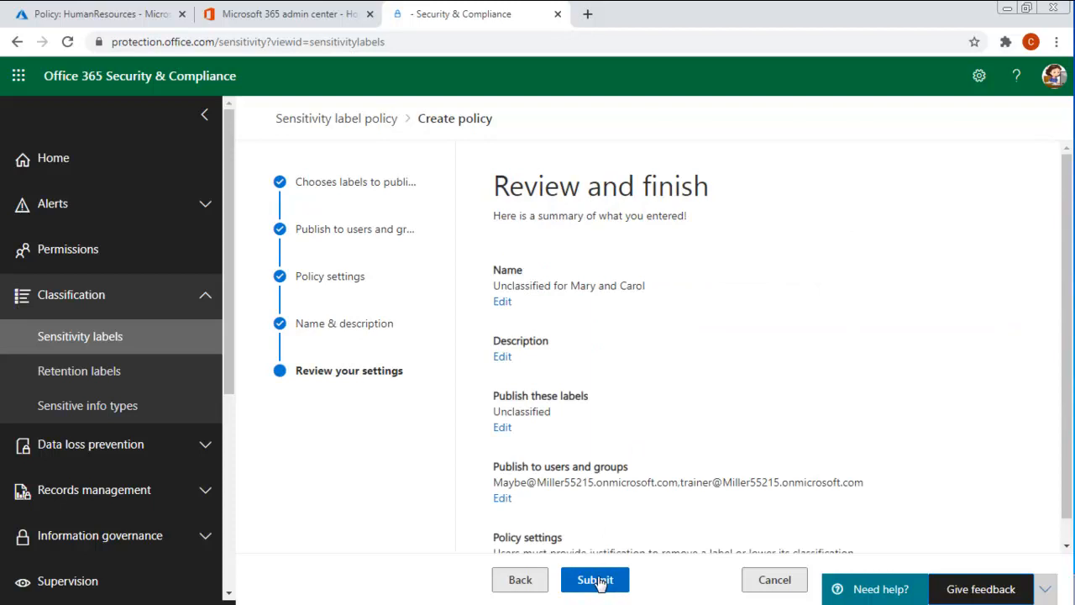
pyautogui.click(596, 581)
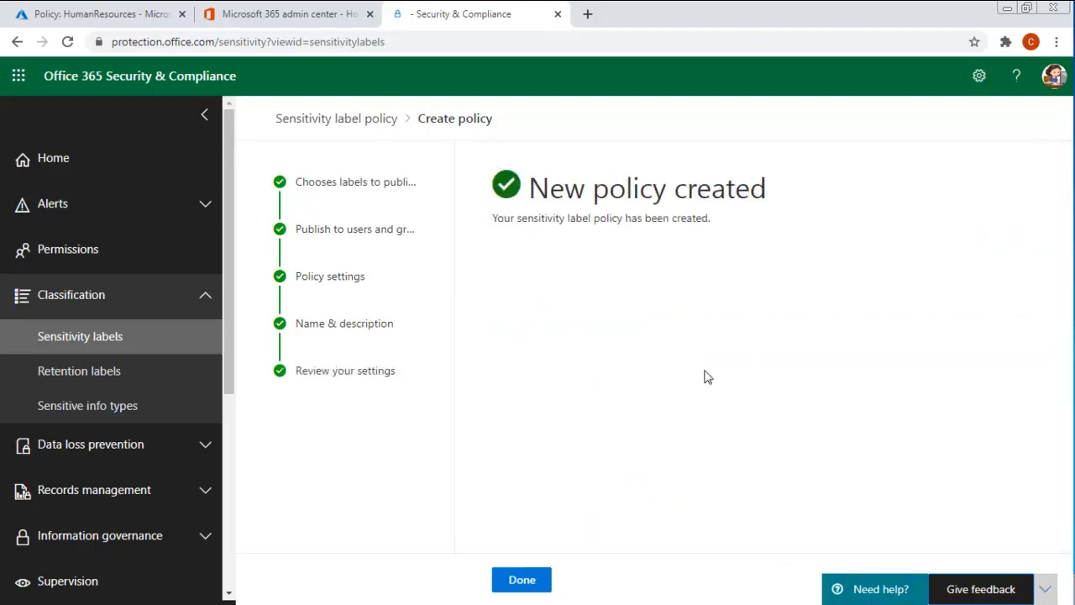
pyautogui.click(518, 585)
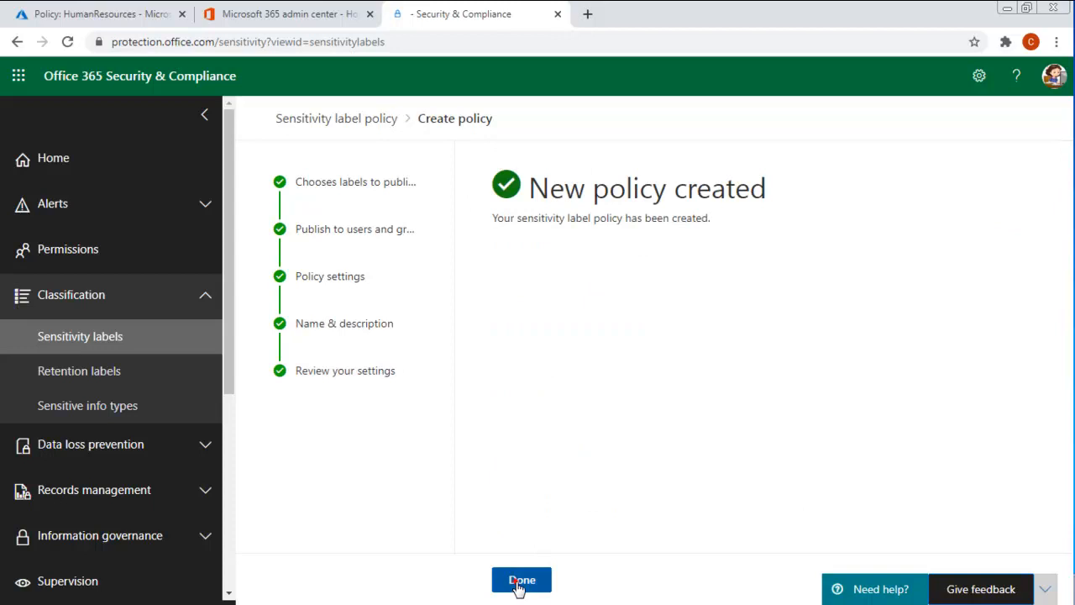